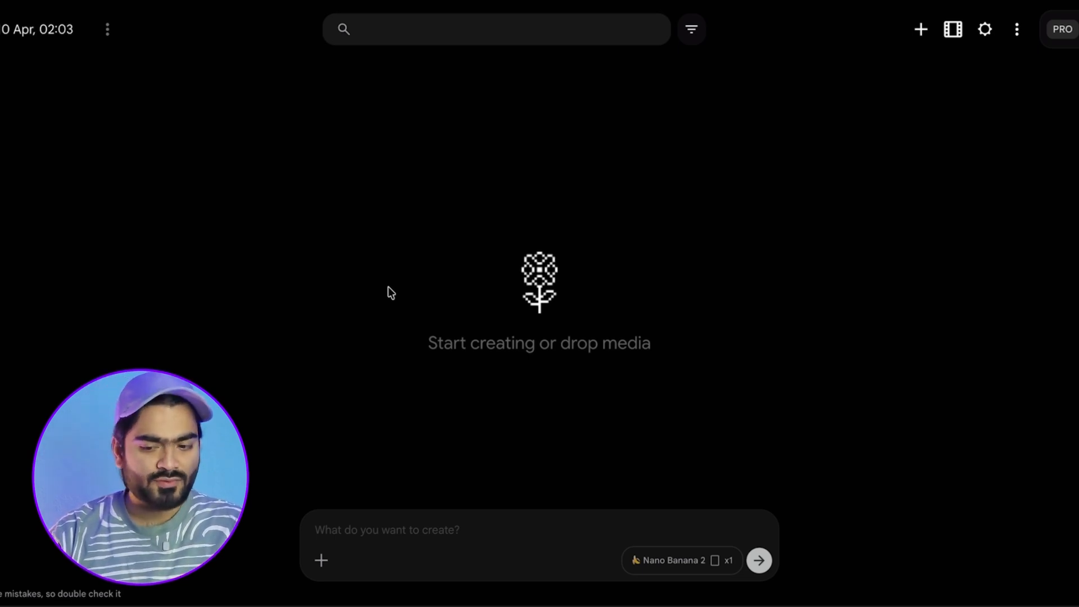
- Upload the packaging design and both jar mockup screenshots from the Downloads folder to the project
click(919, 32)
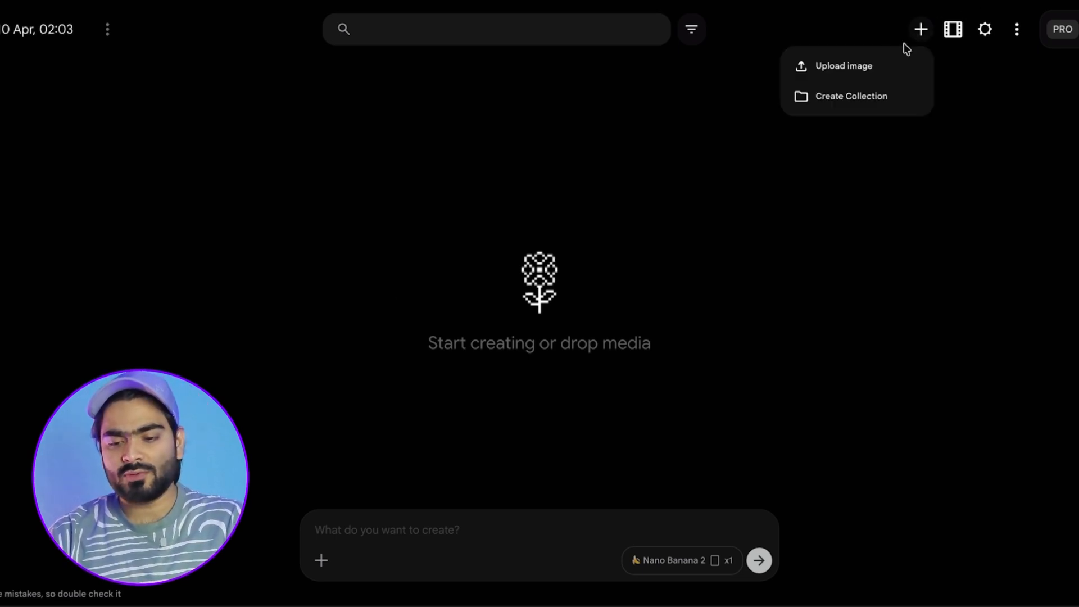
click(855, 68)
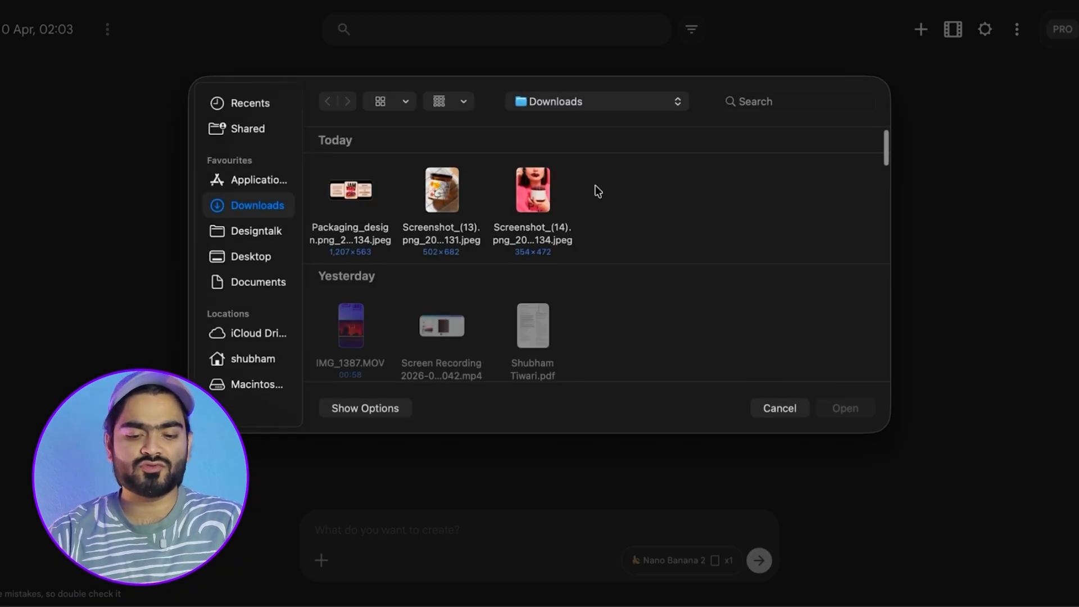
drag(558, 189, 331, 180)
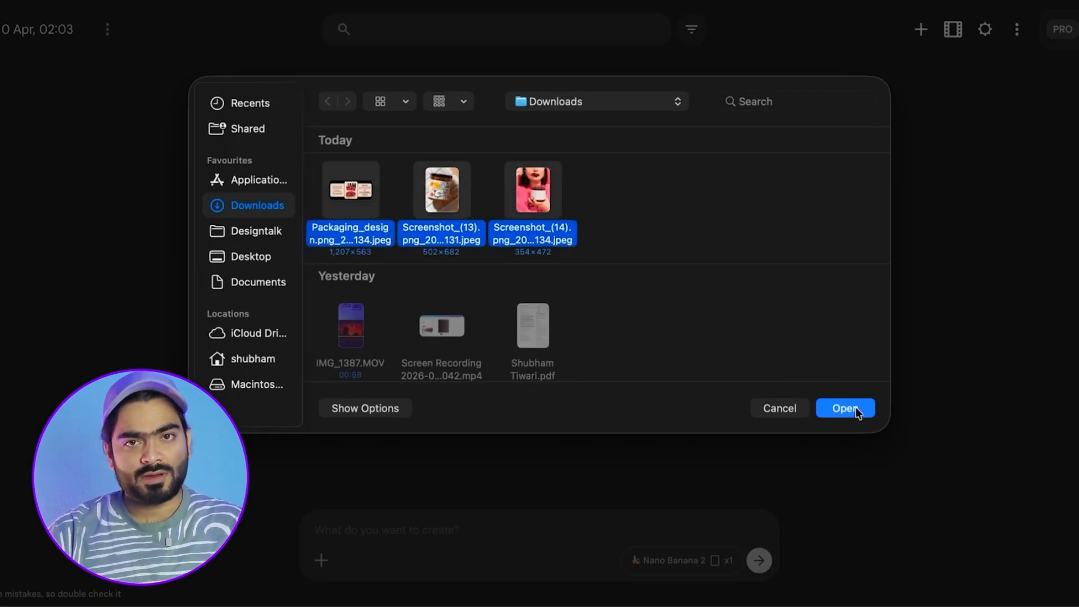
click(844, 408)
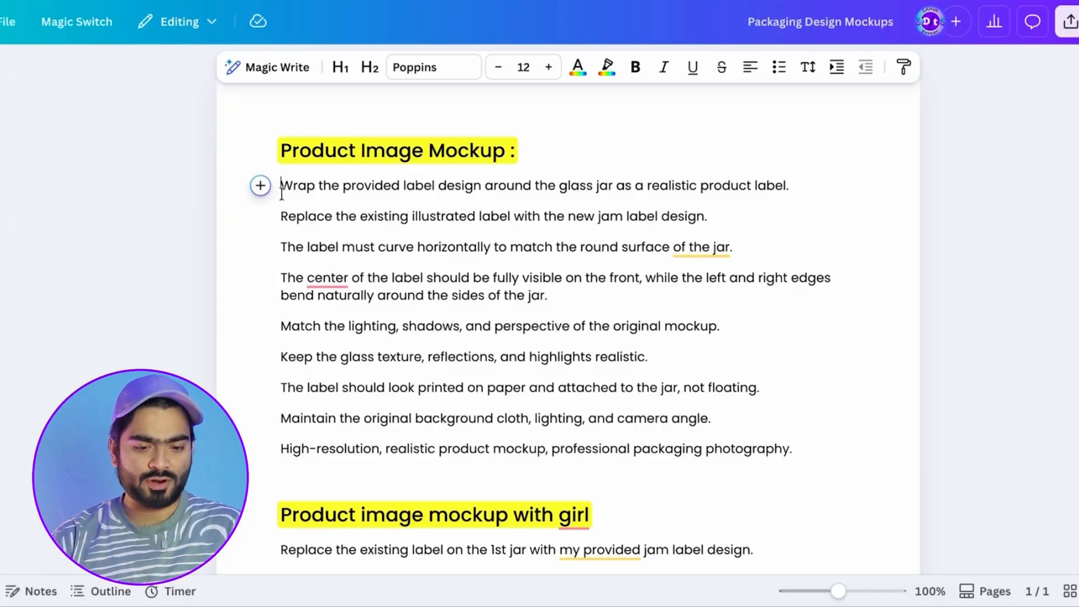
- Copy the Product Image Mockup prompt from the Canva document and enter it in Flow with the illustrated jar photo and packaging design attached
drag(281, 191, 795, 452)
key(ctrl+c)
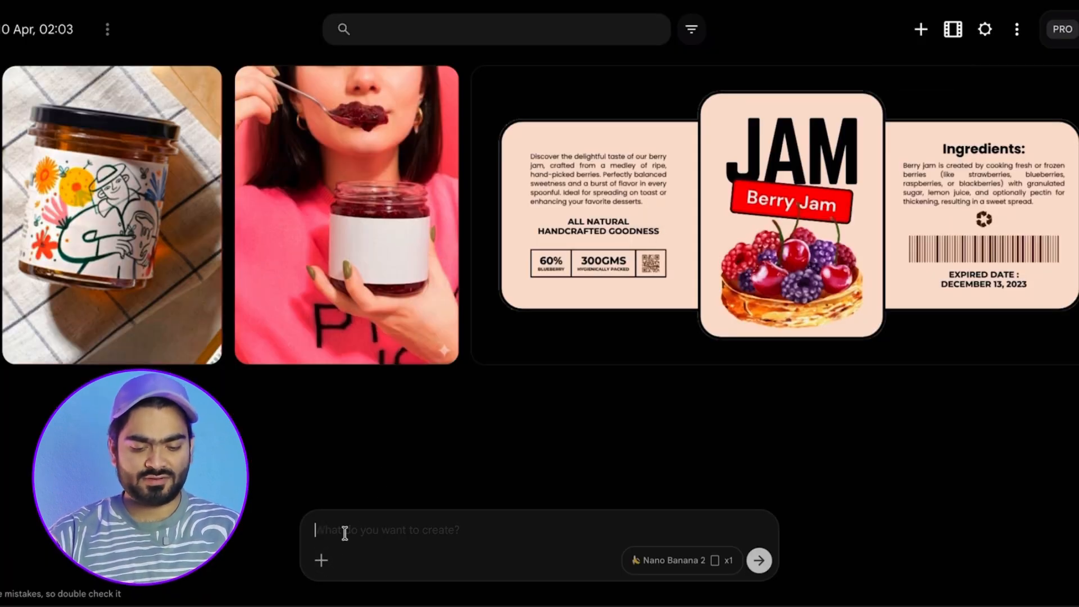
click(322, 569)
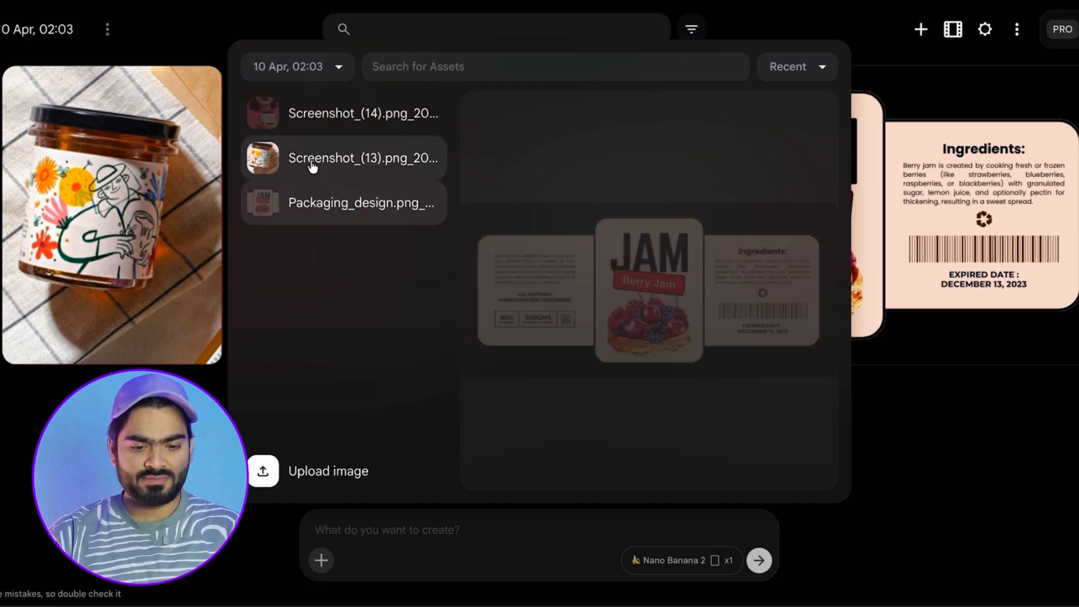
click(313, 164)
click(321, 560)
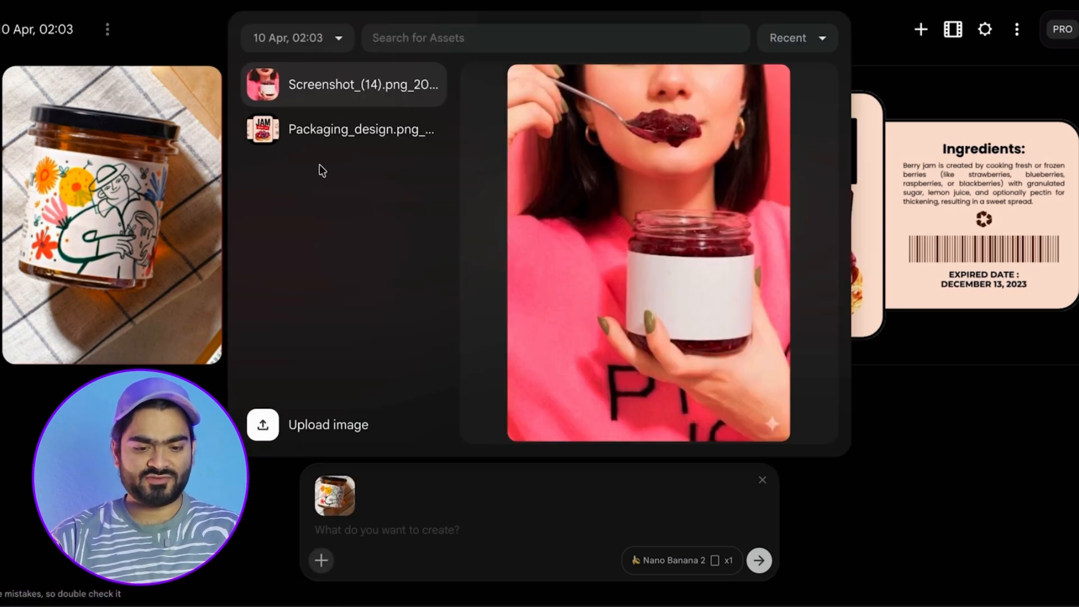
click(314, 128)
key(ctrl+v)
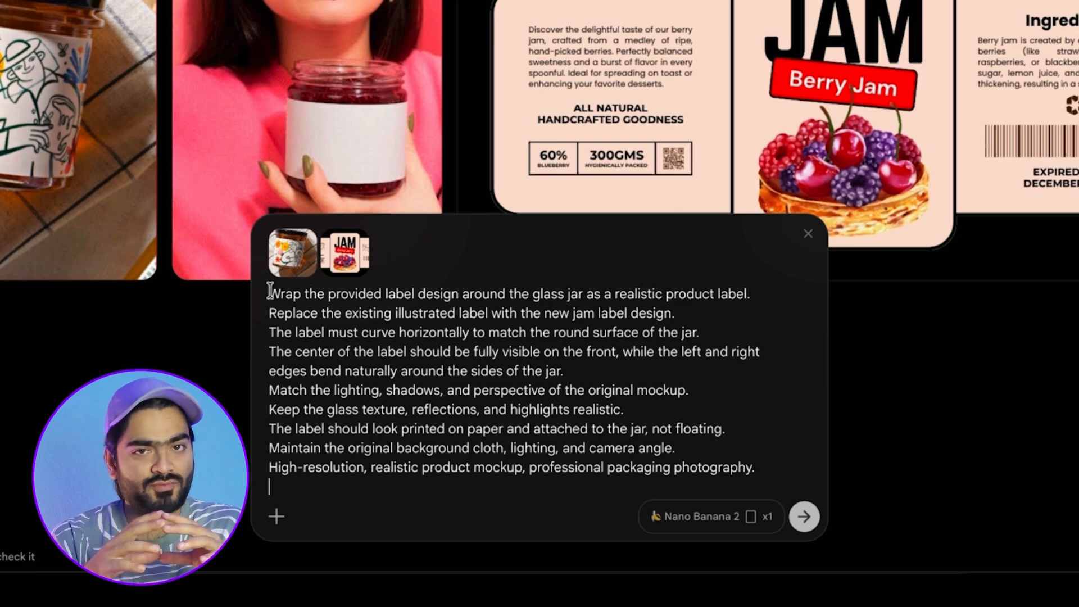
key(BackSpace)
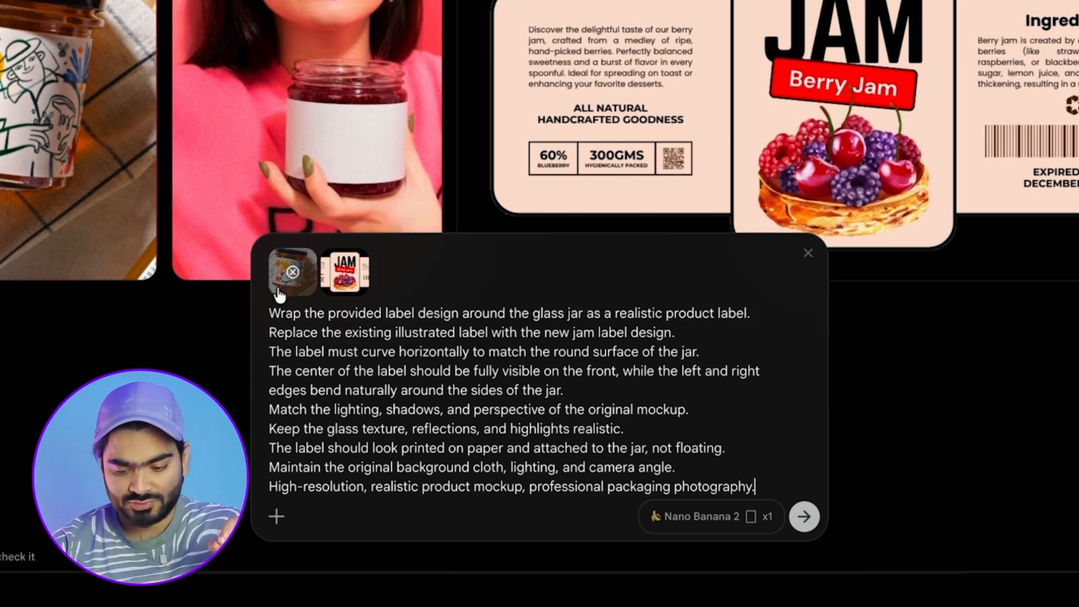
- Set the output to x1 with the Nano Banana 2 model and generate the jar mockup image
click(700, 516)
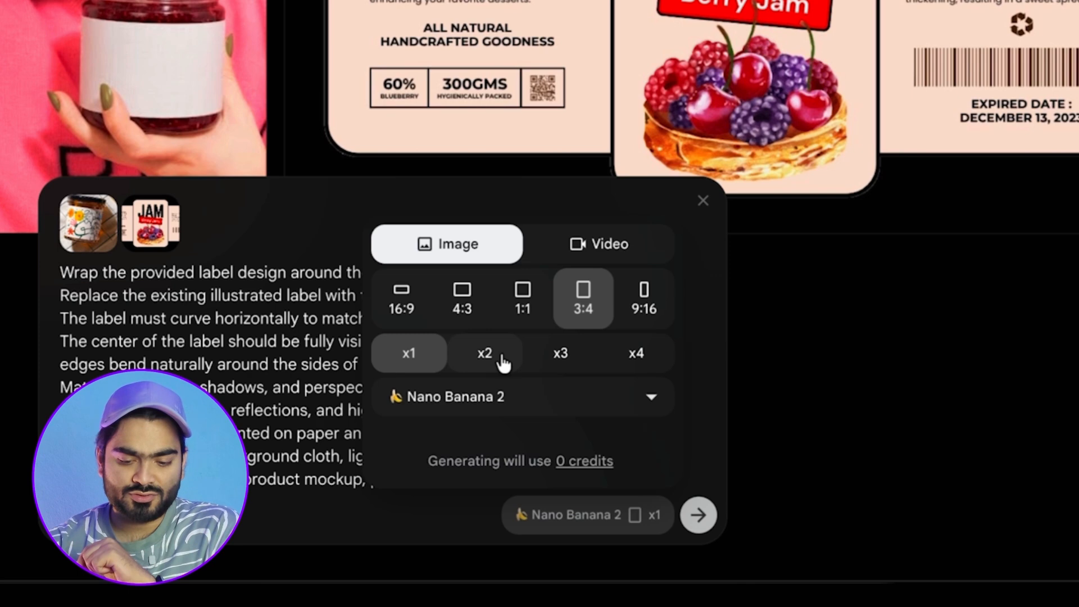
click(412, 359)
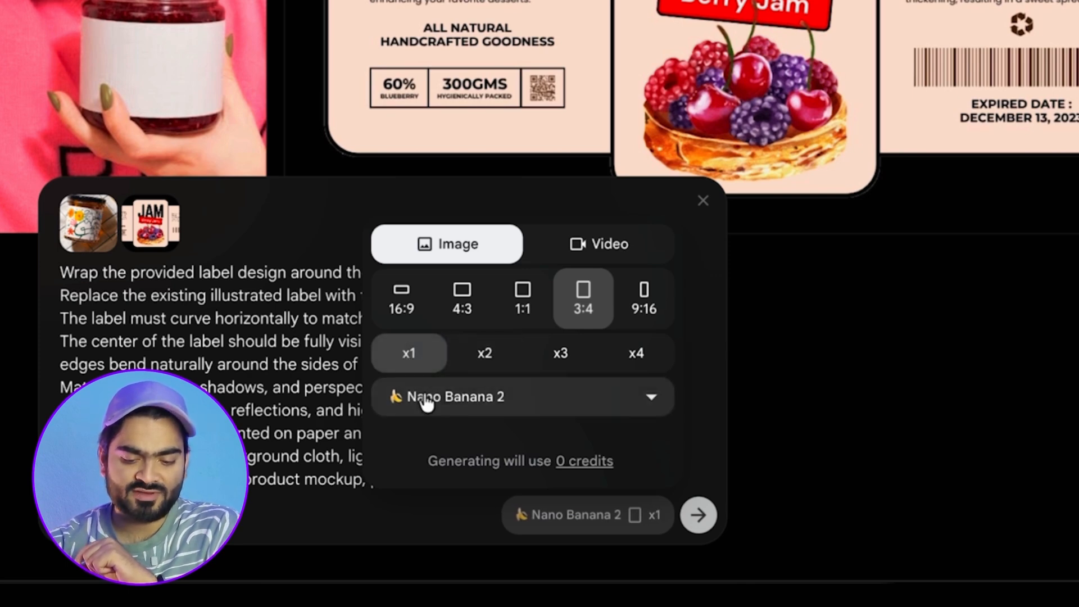
click(394, 399)
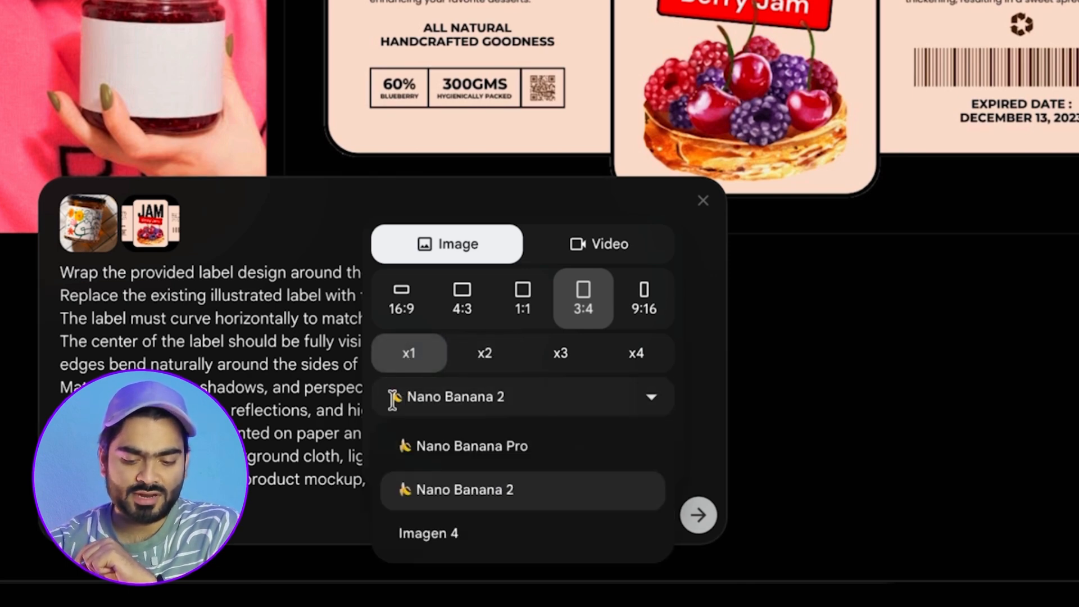
click(460, 492)
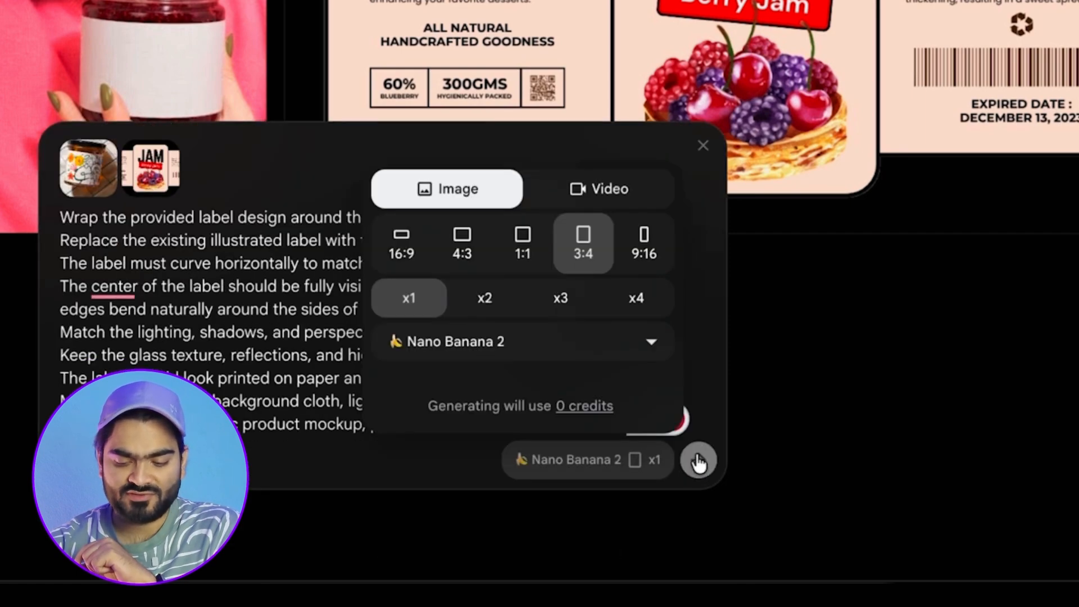
click(698, 462)
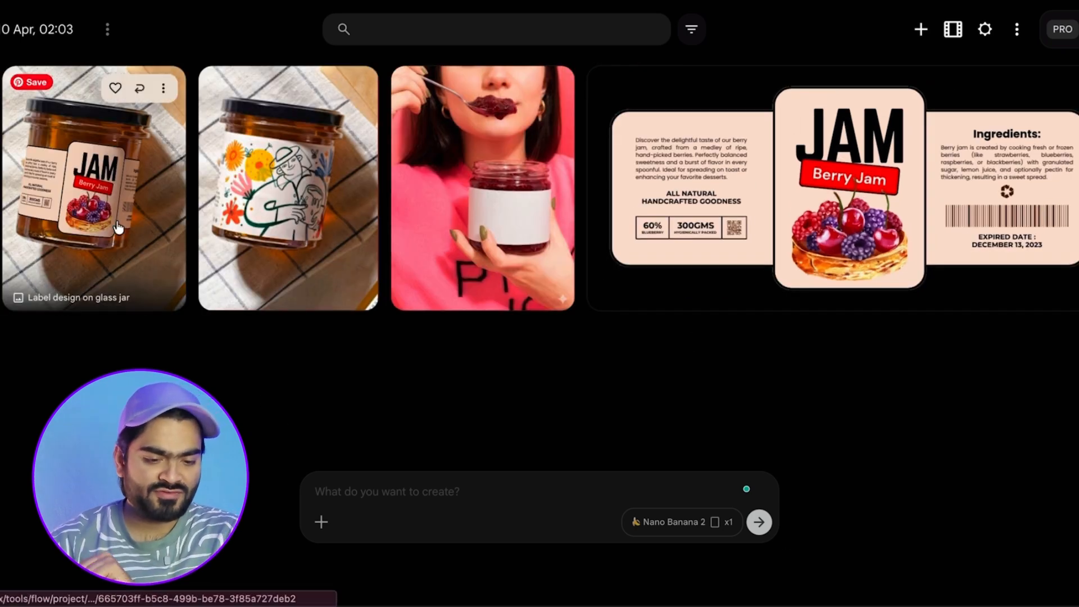
- Open the generated jar mockup, examine how the label wraps and which reference images it used, and return to the project
click(118, 228)
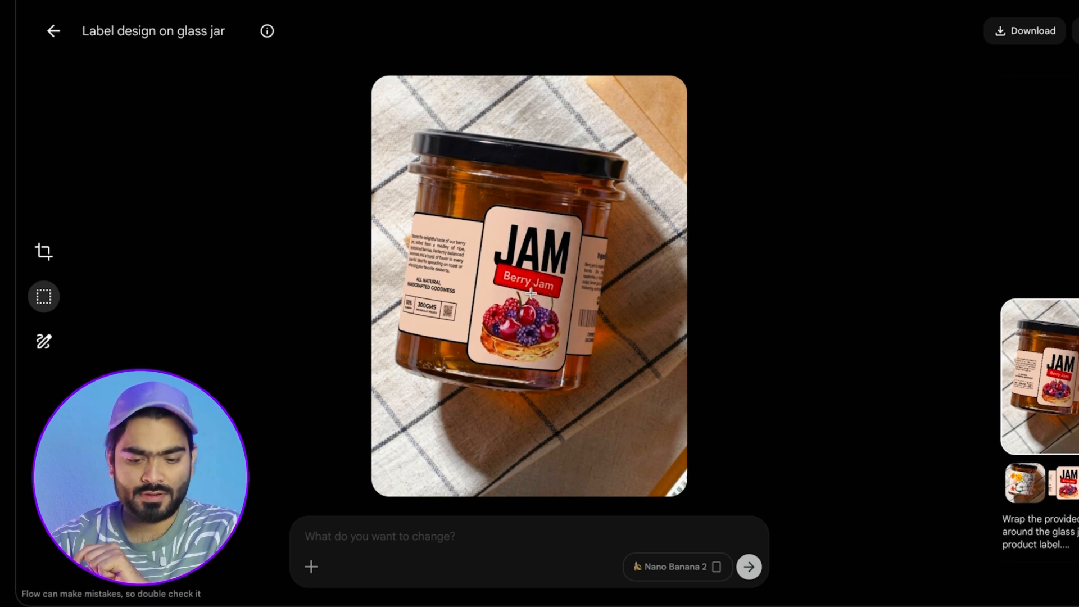
click(1012, 495)
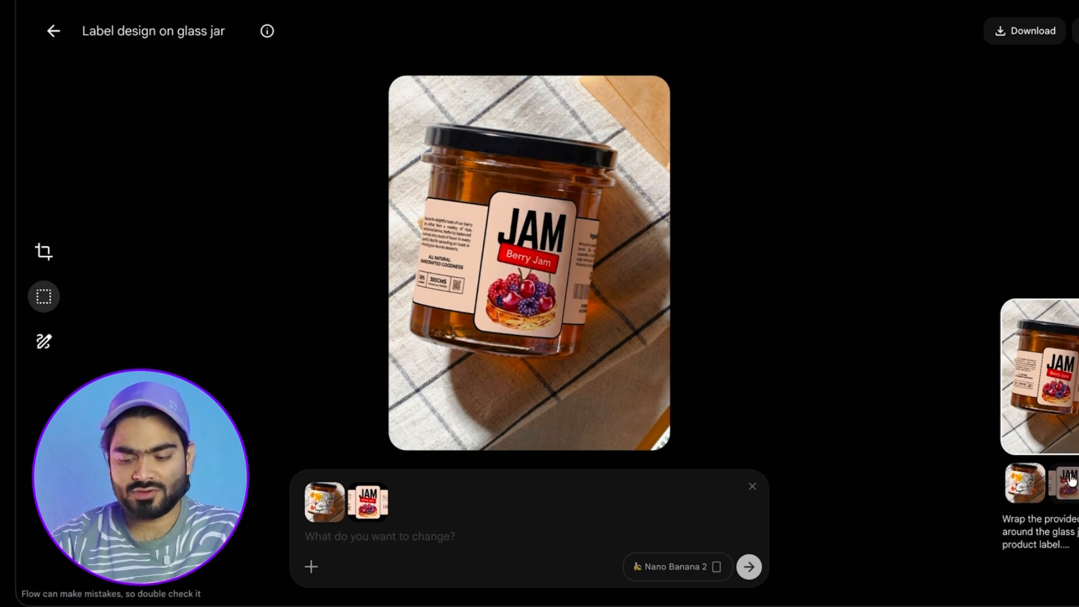
click(1032, 500)
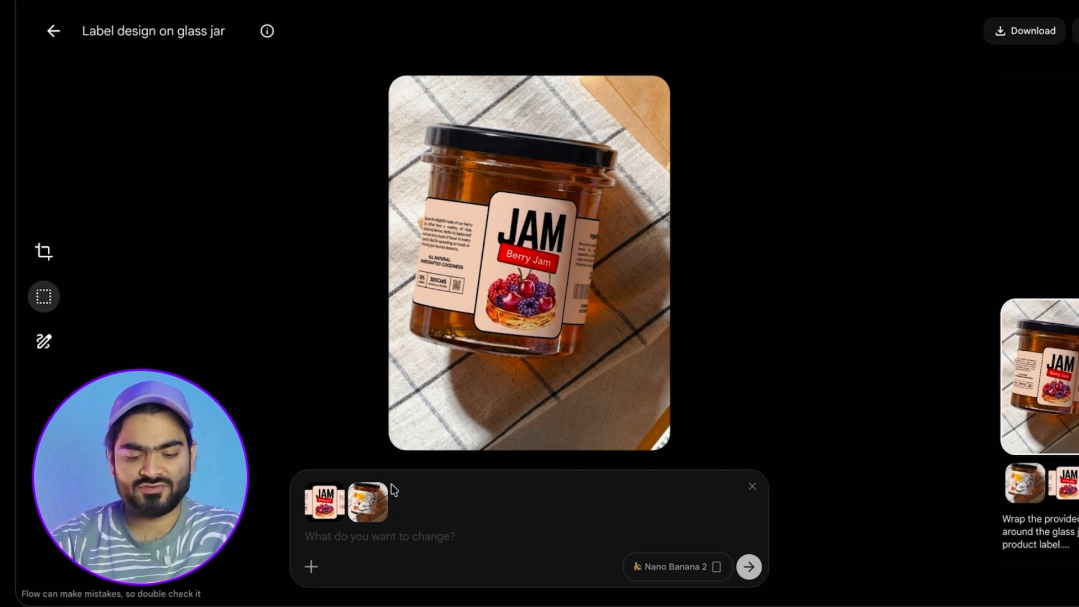
click(53, 31)
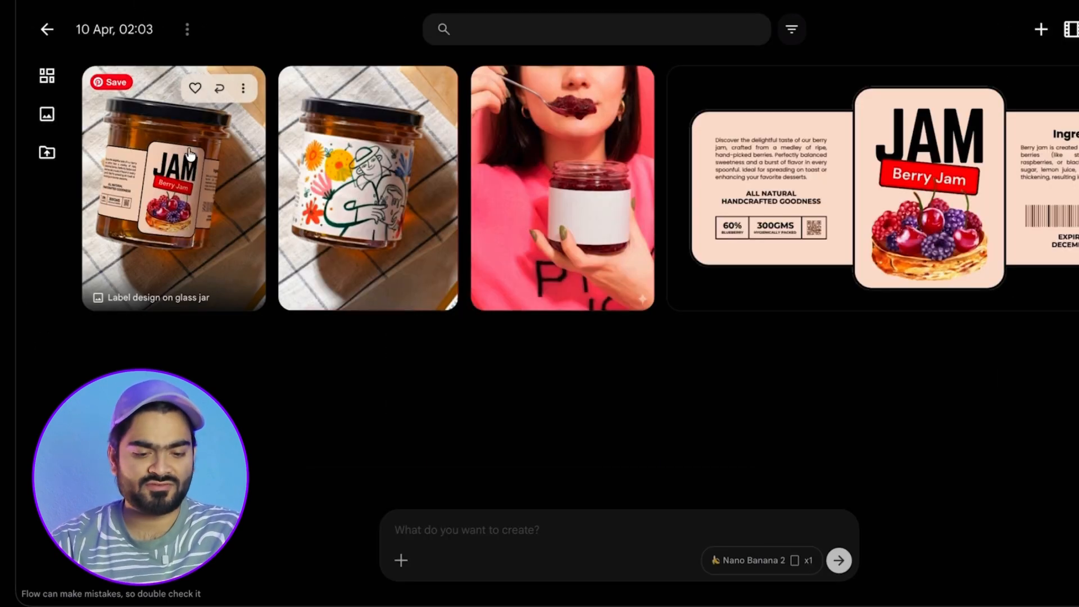
click(170, 177)
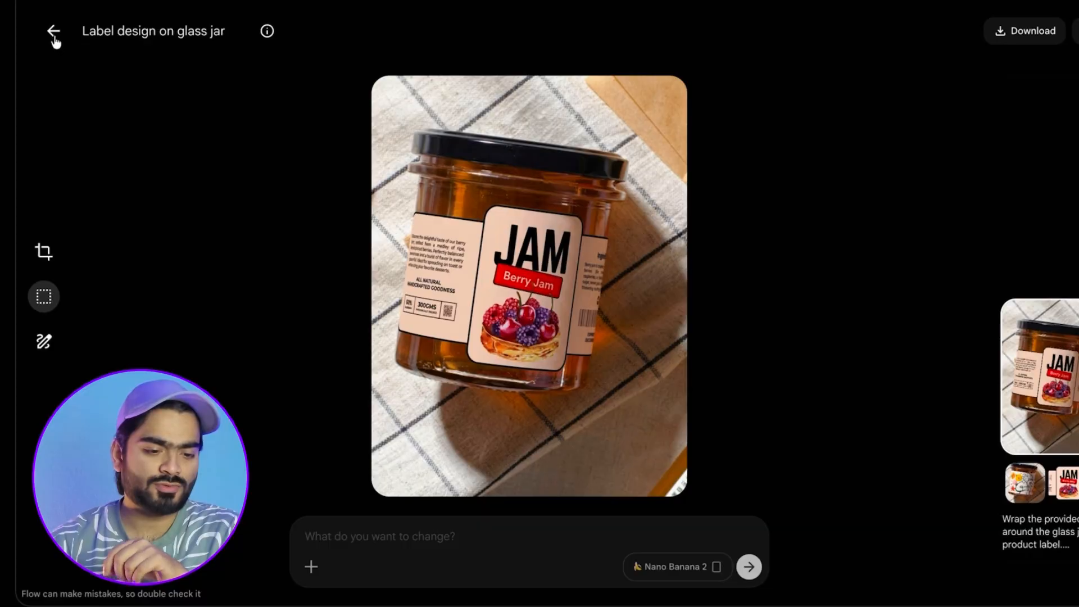
click(52, 36)
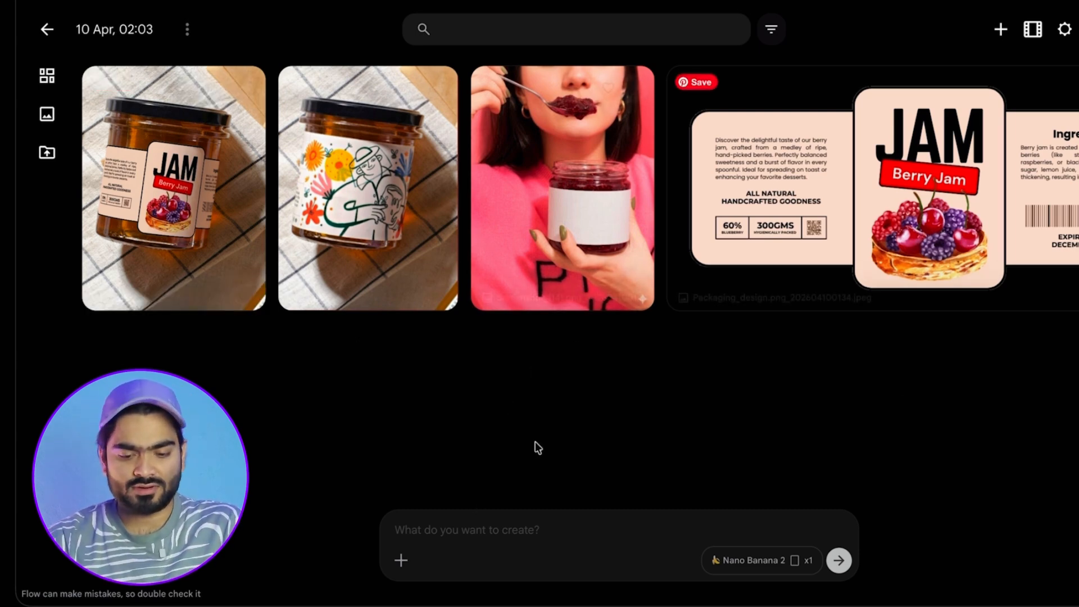
- Attach the photo of the girl holding the blank-label jar and the packaging design to a new prompt
click(401, 560)
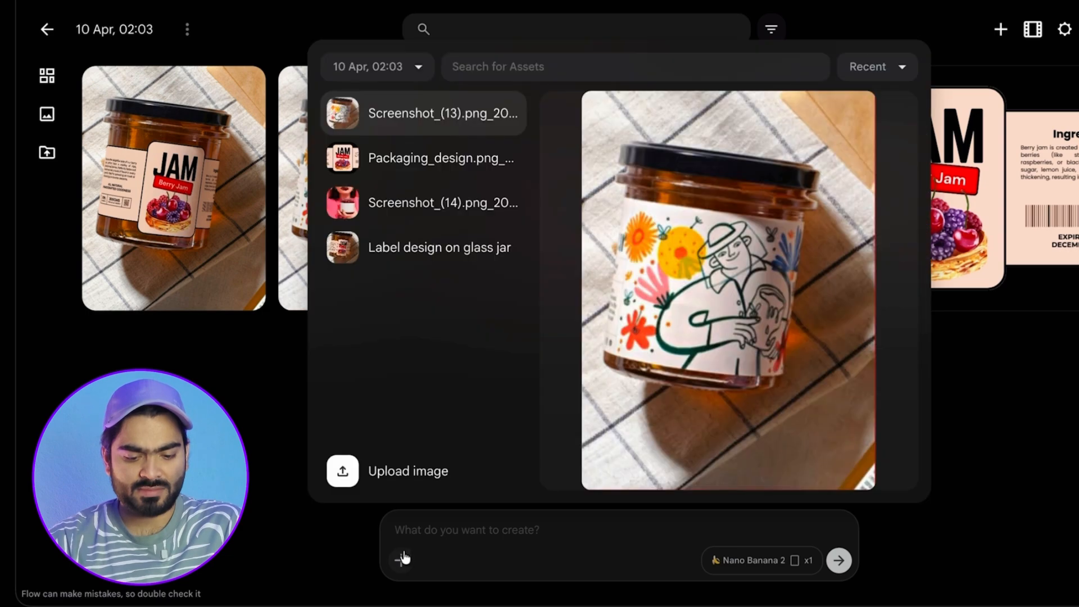
click(500, 204)
click(441, 130)
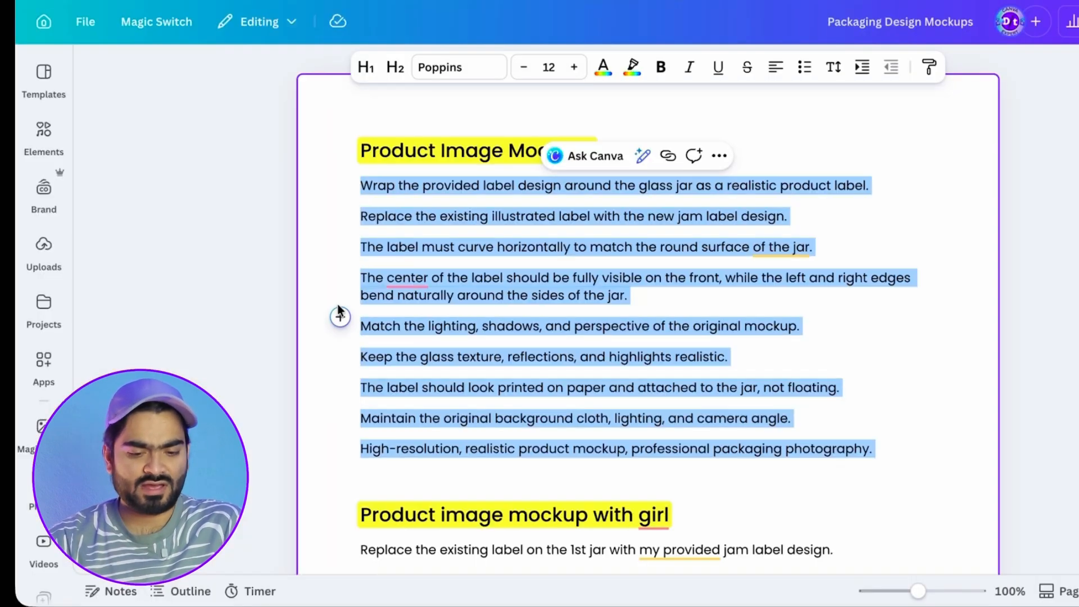
- Copy the "Product image mockup with girl" prompt from the Canva document into the Flow prompt and generate the image
scroll(339, 310, down, 5)
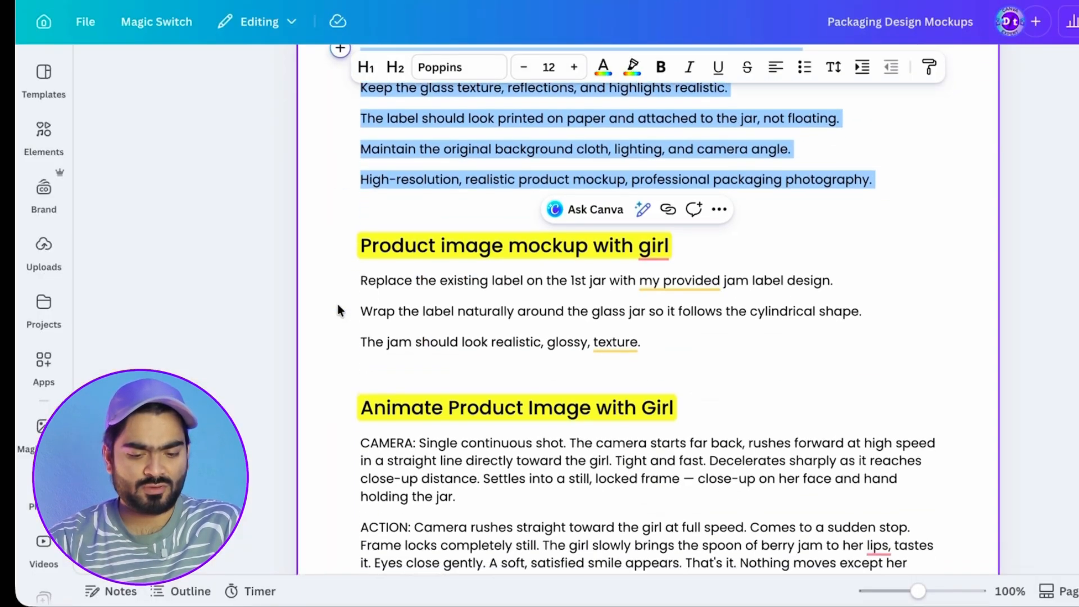
drag(344, 272, 686, 358)
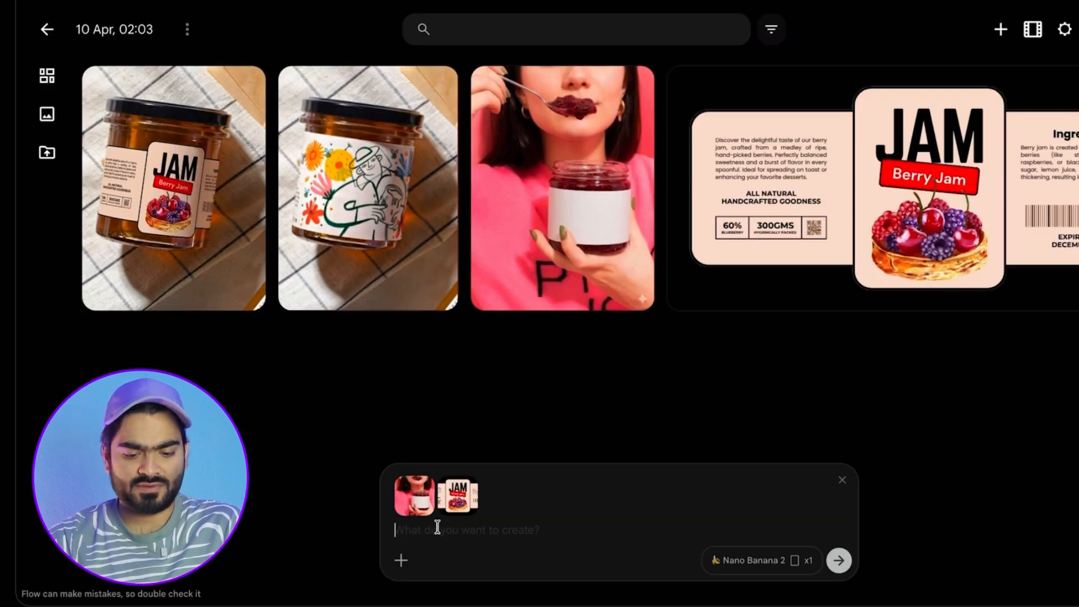
text(Replace the existing label on the 1st jar with my provided jam label design. Wrap the label naturally around the glass jar so it follows the cylindrical shape. The jam should look realistic, glossy, texture.)
key(Return)
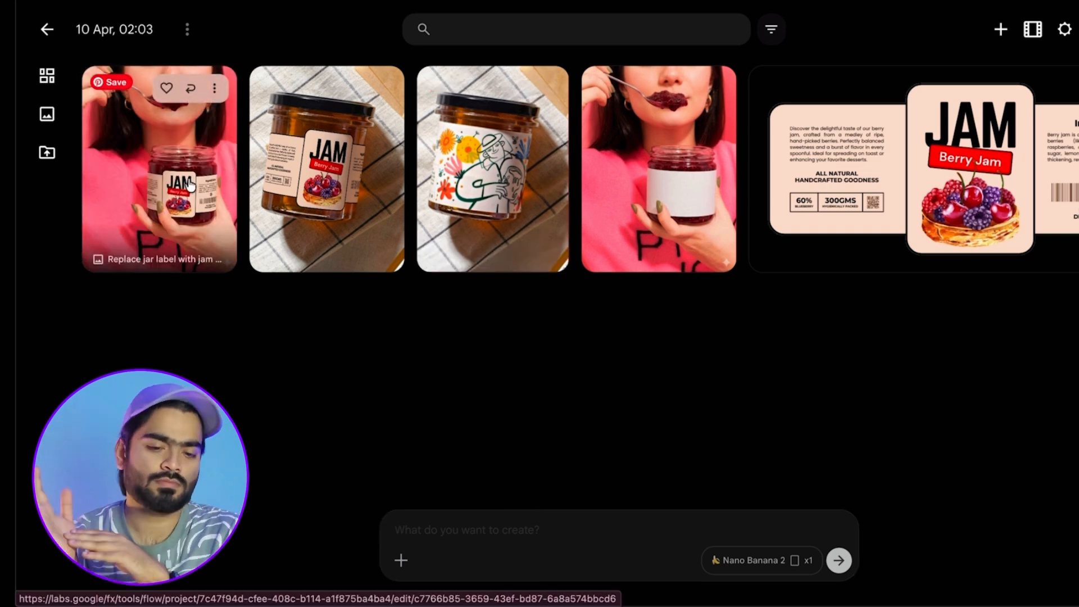
- Inspect the generated mockup of the girl with the labelled jar and attach it to a new prompt
click(191, 184)
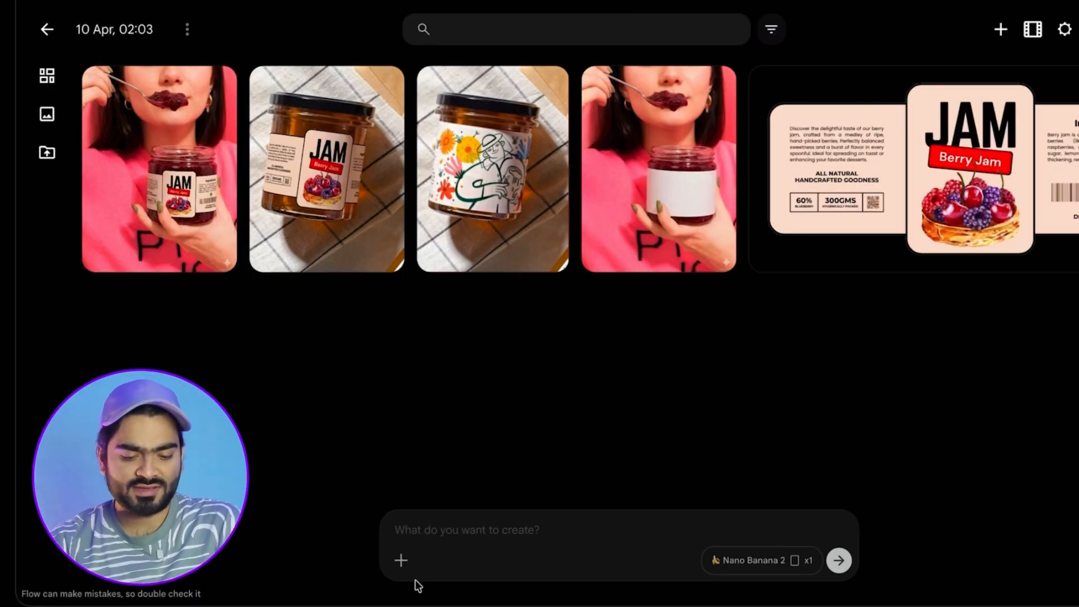
click(402, 560)
click(388, 300)
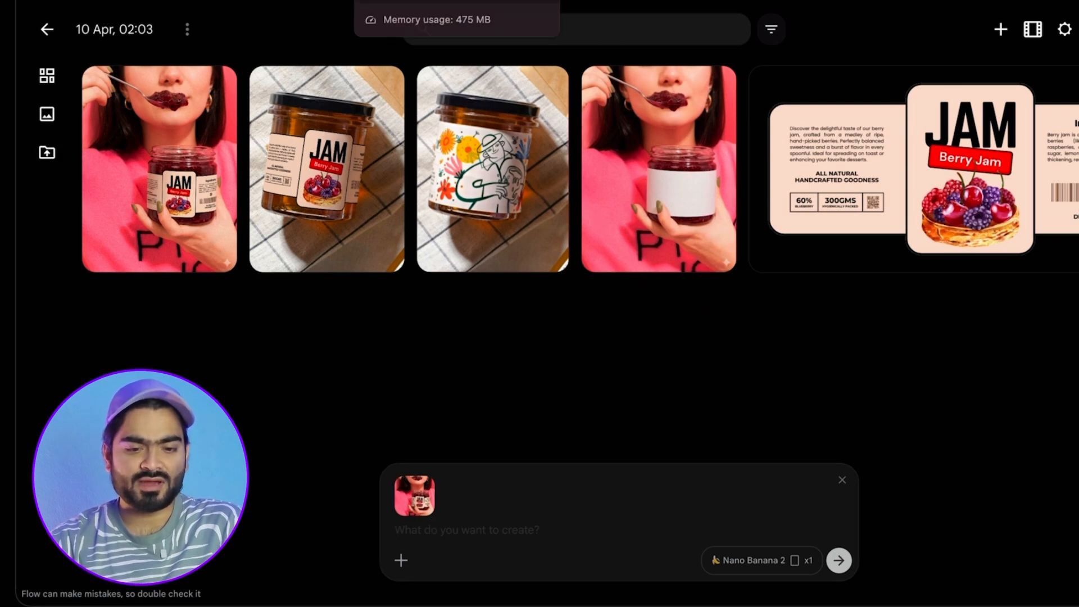
- Copy the "Animate Product Image with Girl" camera, action and style text from the Canva document into the Flow prompt
click(416, 2)
scroll(481, 522, down, 4)
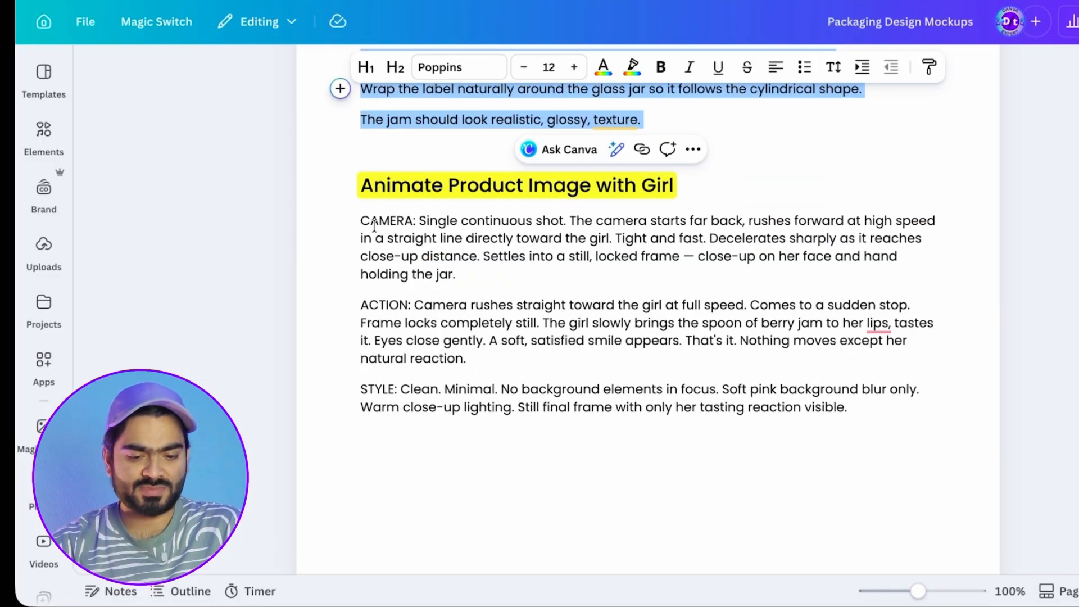
drag(361, 221, 810, 438)
key(super+c)
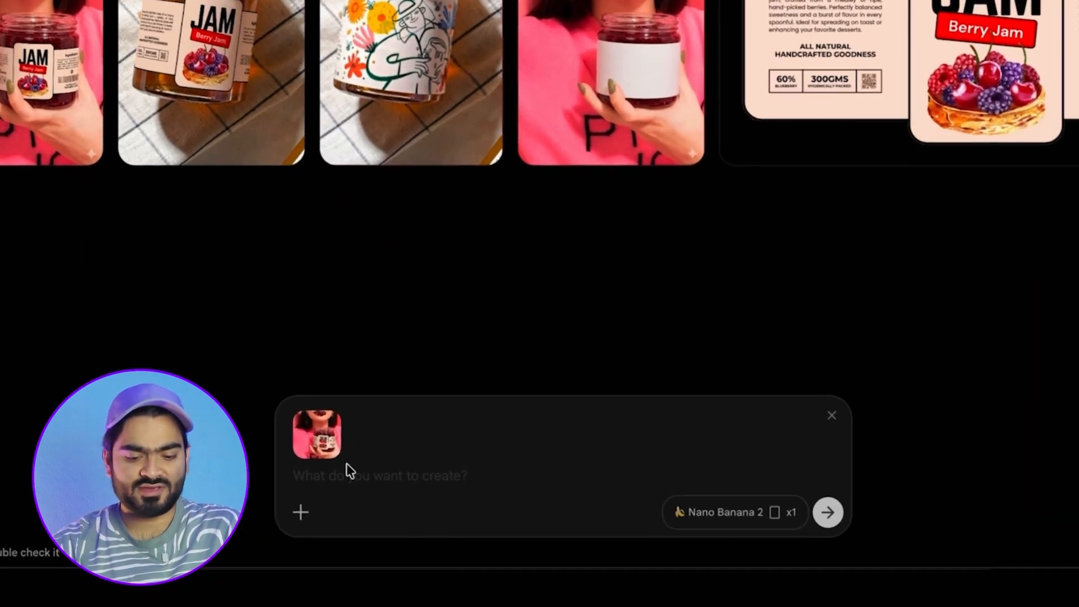
click(346, 463)
key(super+v)
- Switch the output type to Video, generate the animation of the girl tasting the jam, and open the resulting clip
click(676, 522)
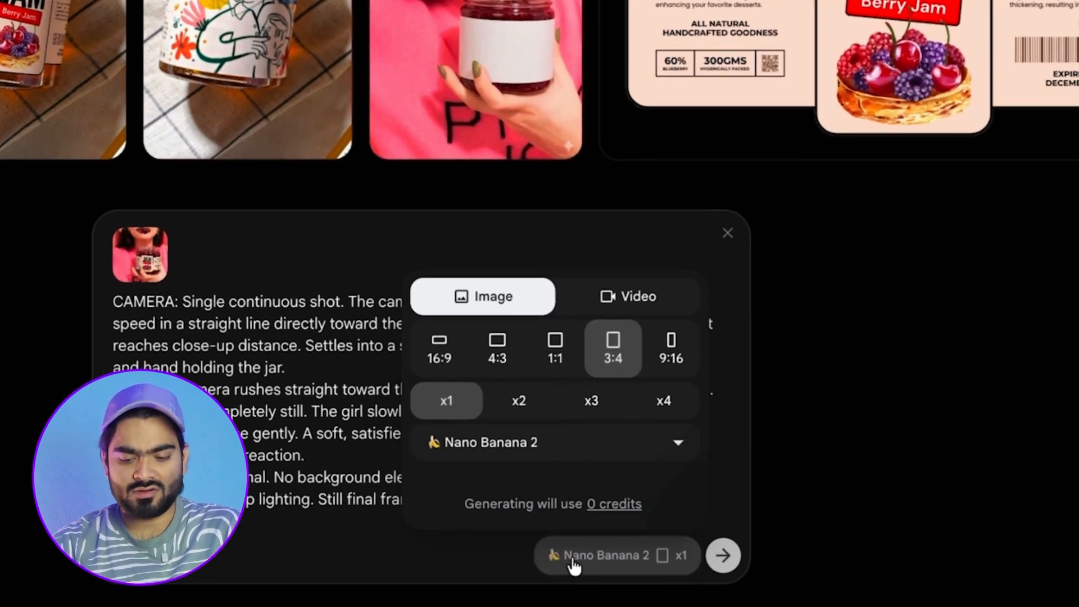
click(615, 298)
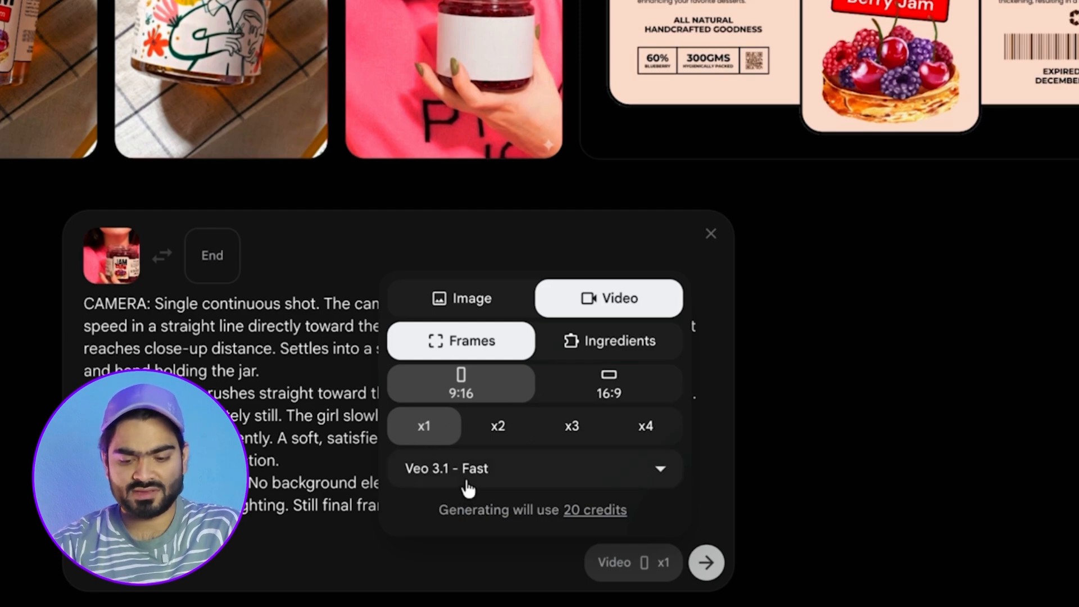
click(707, 564)
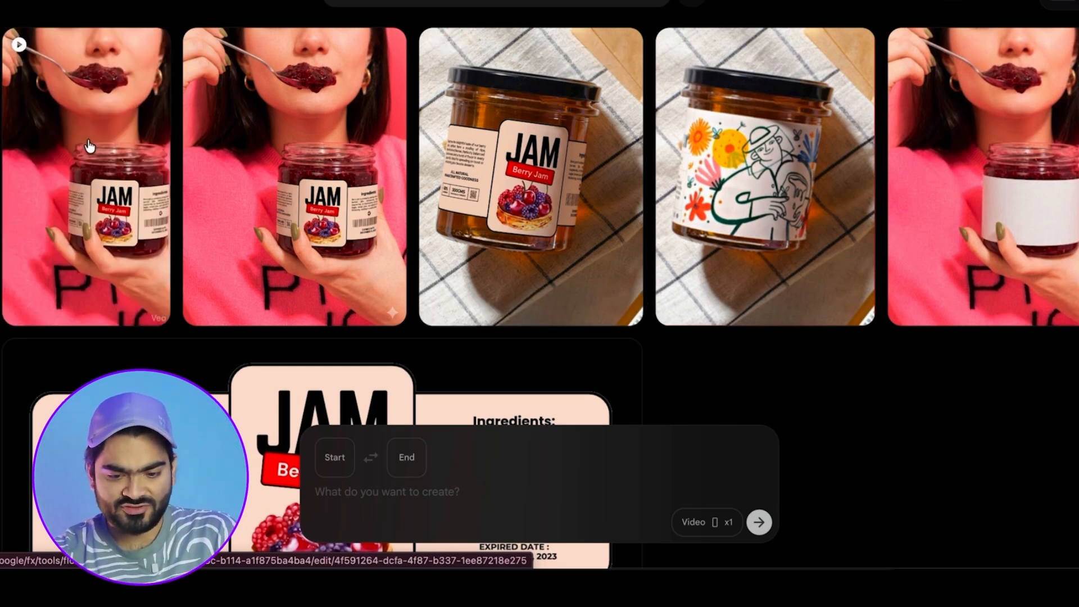
click(89, 146)
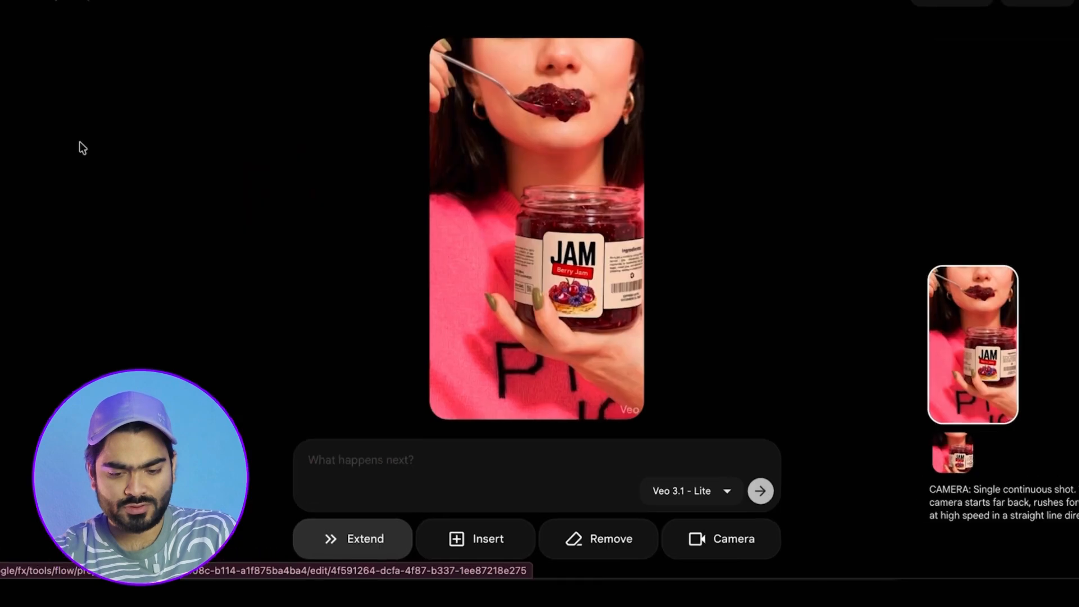